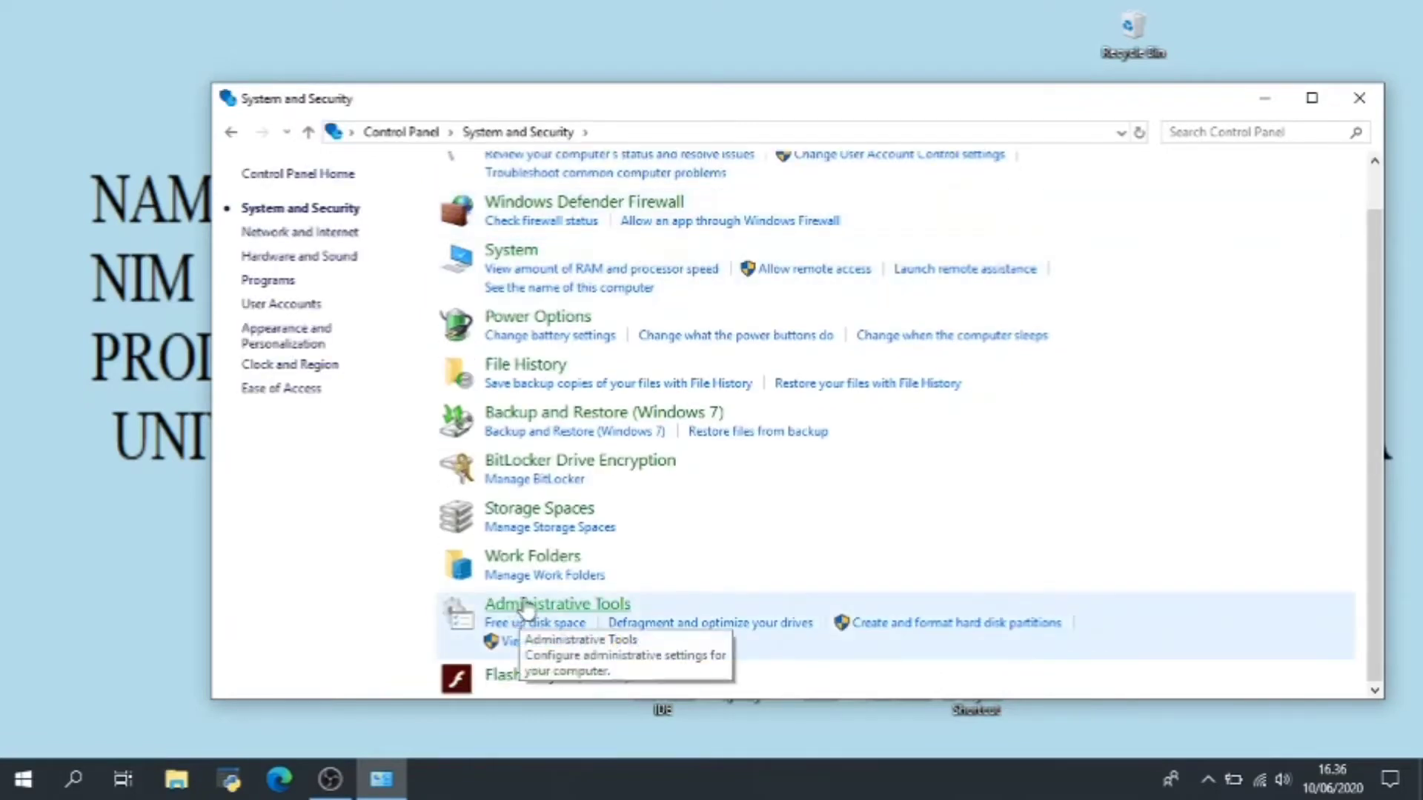
- Open Computer Management from Administrative Tools and display Disk Management
click(600, 606)
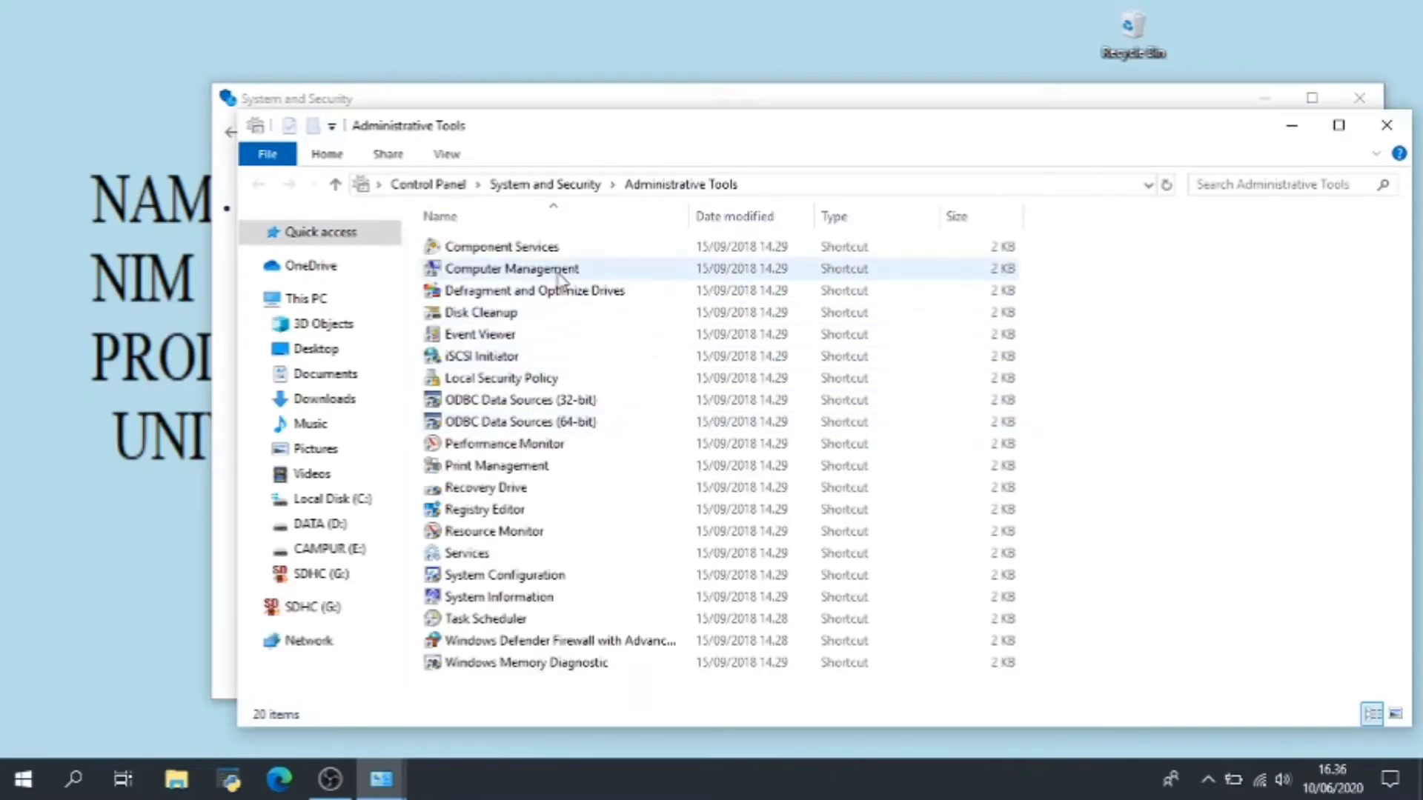
click(529, 276)
double_click(529, 273)
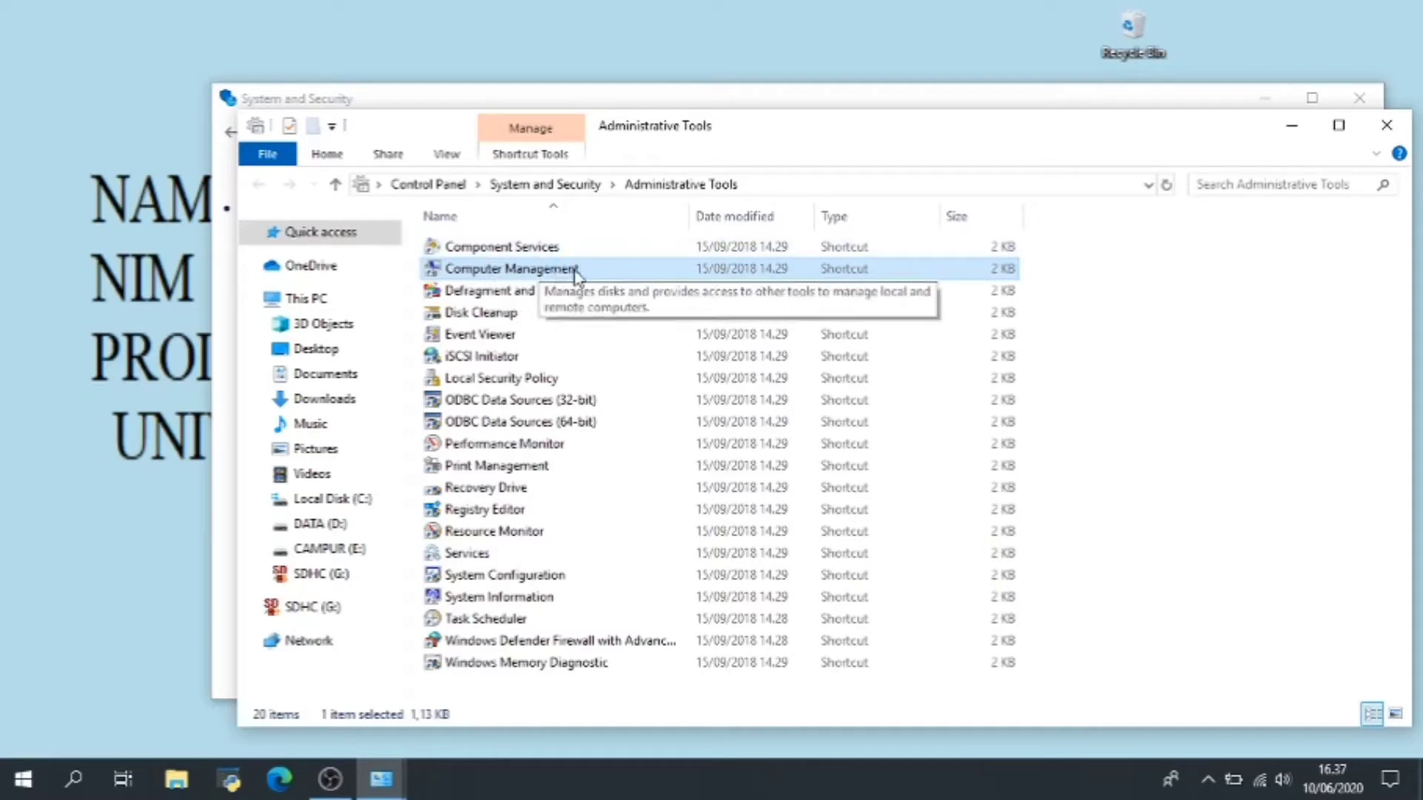
double_click(636, 276)
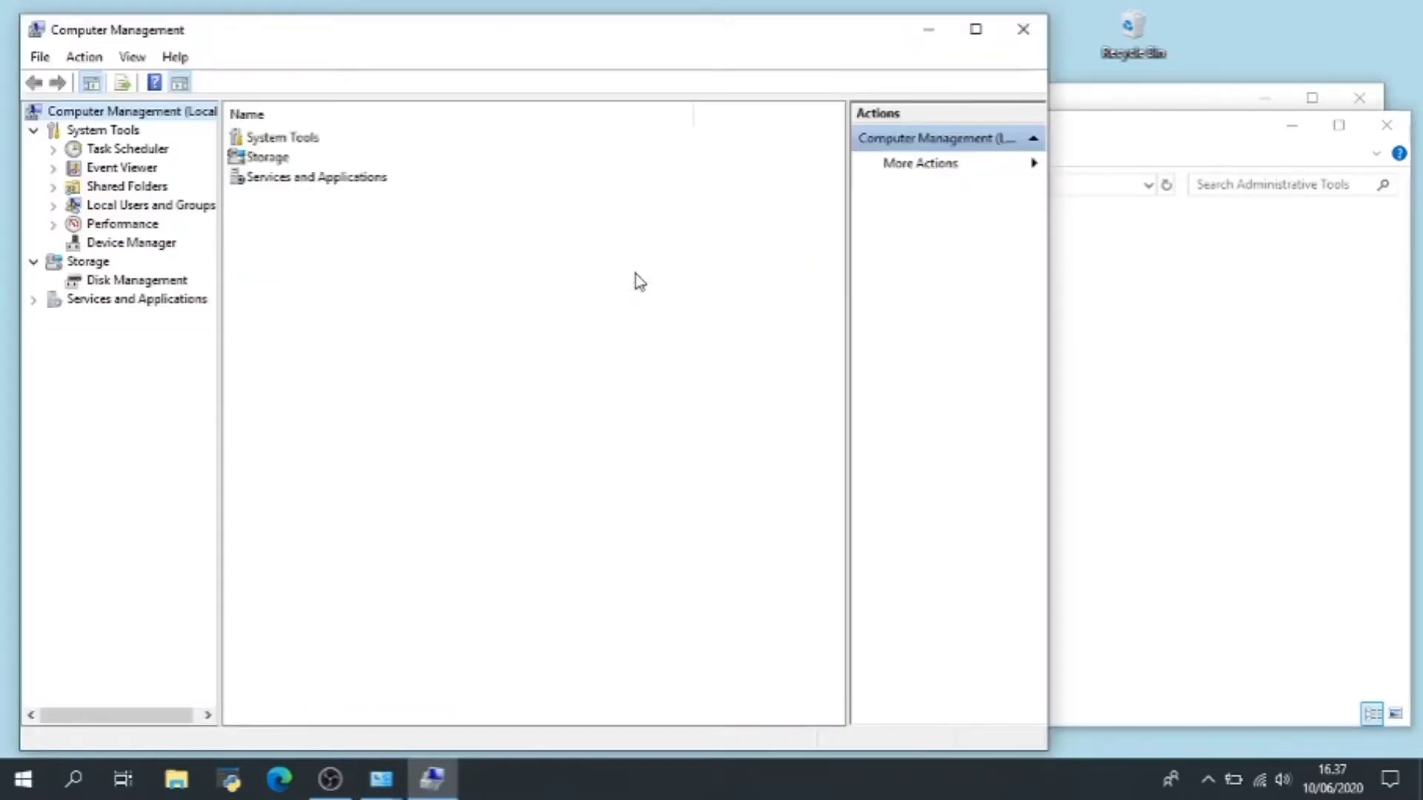
click(122, 285)
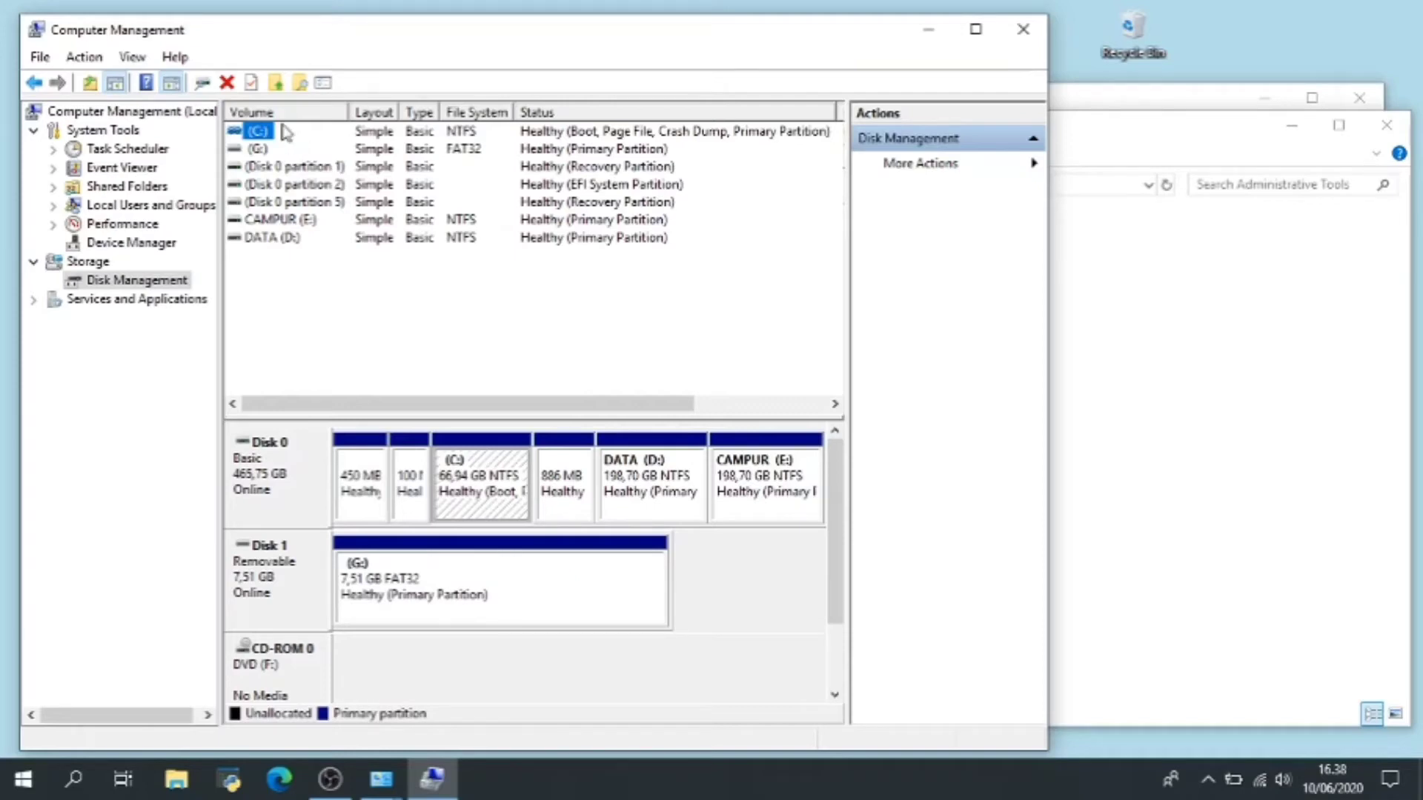
- Inspect the volume operations offered for drive C: and the EFI partition, and locate the first recovery partition on Disk 0
right_click(256, 132)
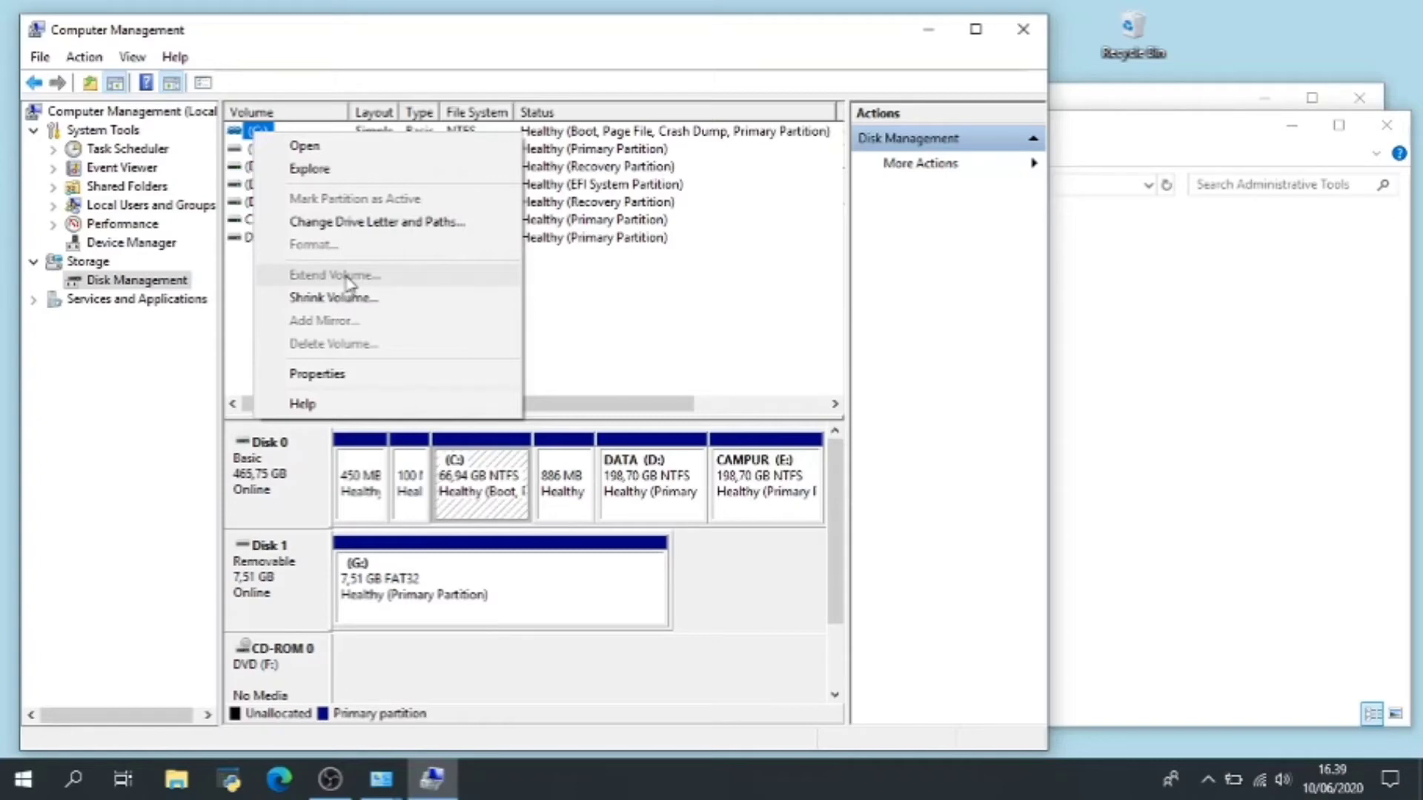
click(618, 360)
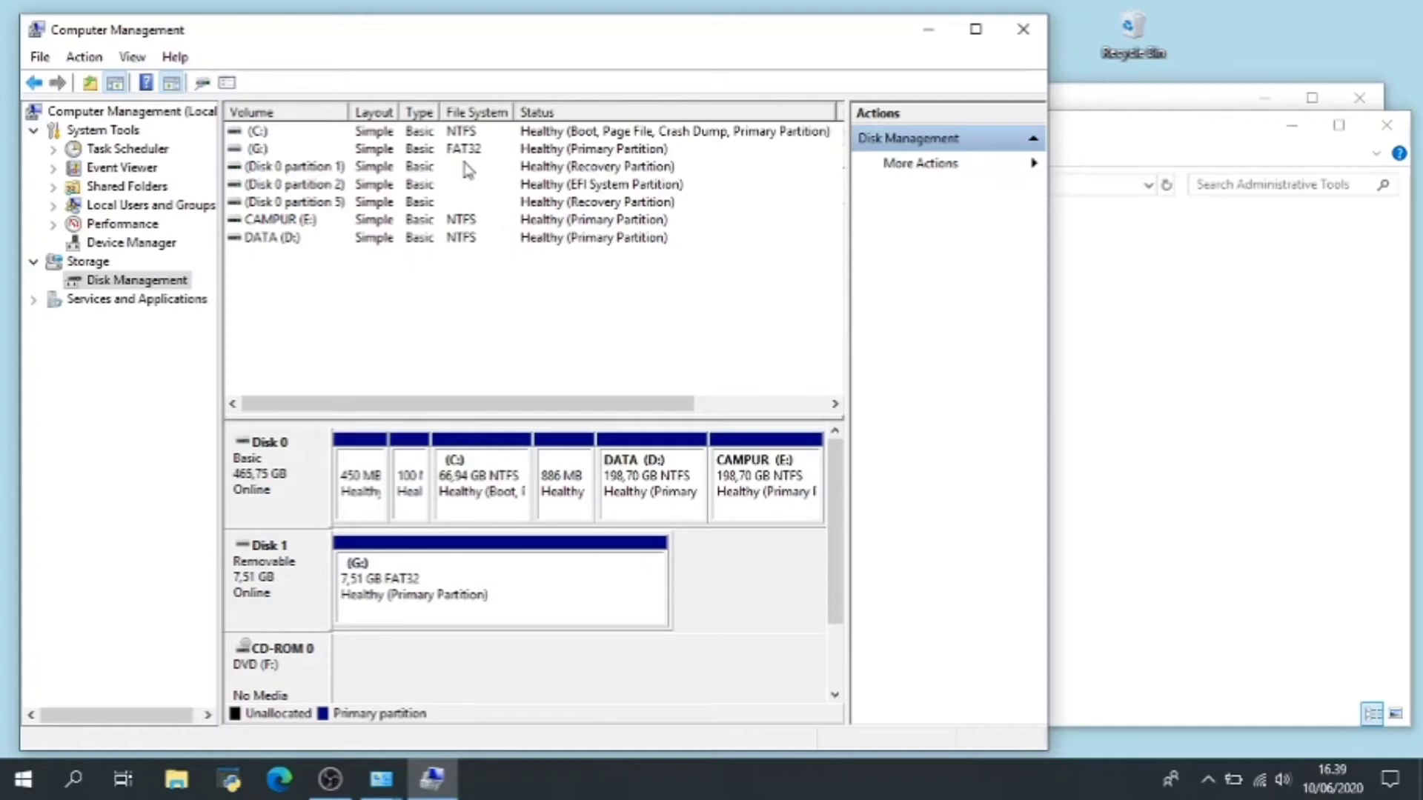
right_click(251, 187)
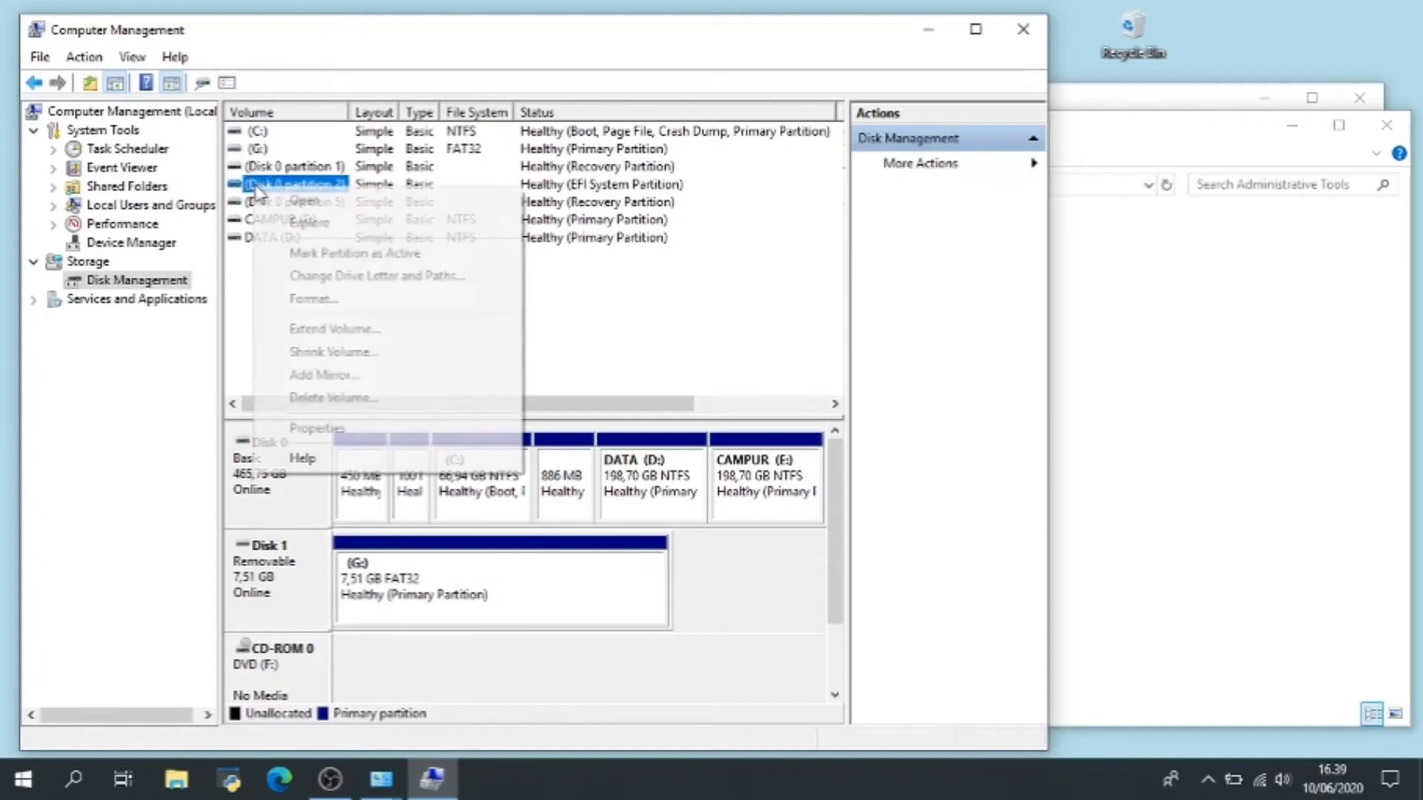
click(309, 169)
click(278, 151)
click(280, 167)
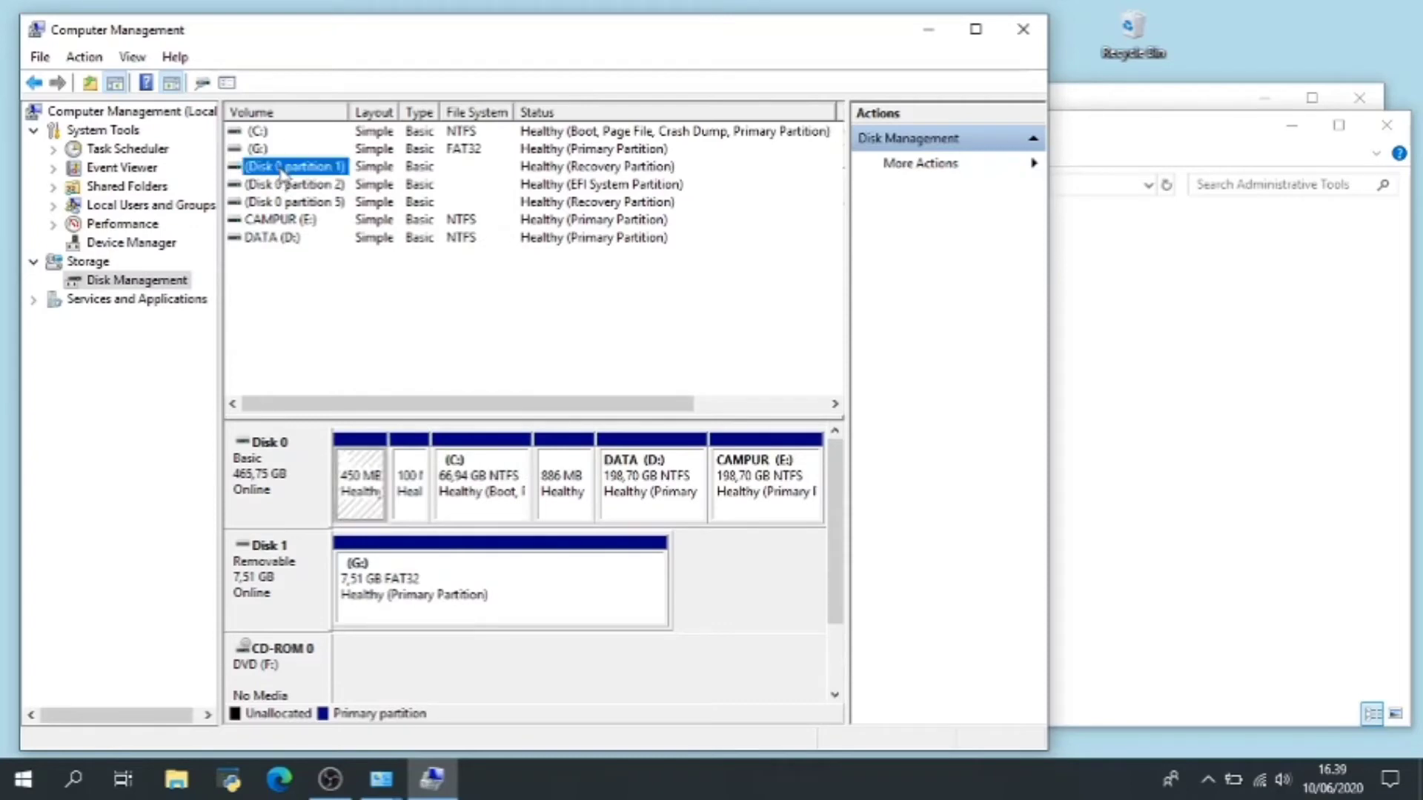
click(277, 189)
- Inspect which volume operations are available for the removable FAT32 drive G:
click(253, 151)
right_click(252, 153)
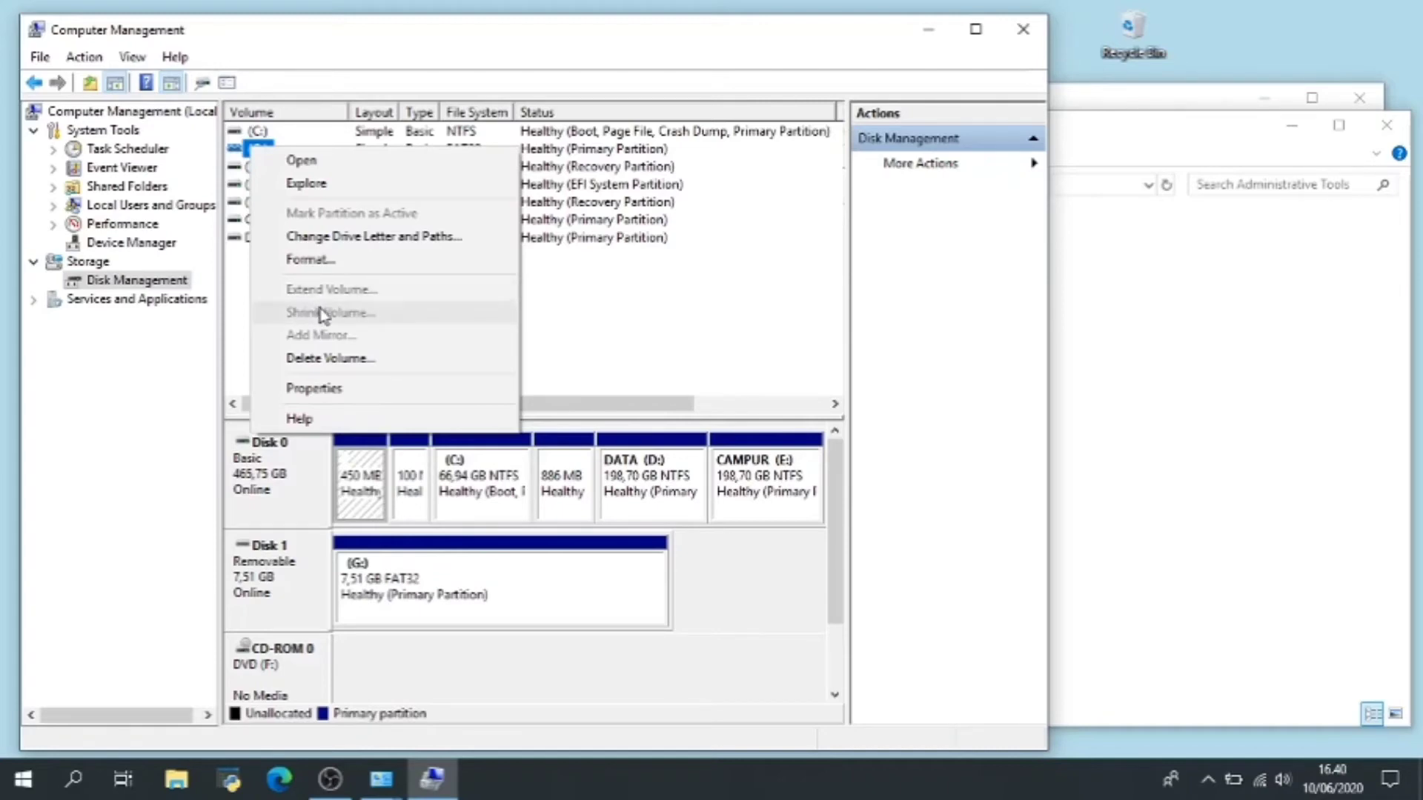
click(253, 151)
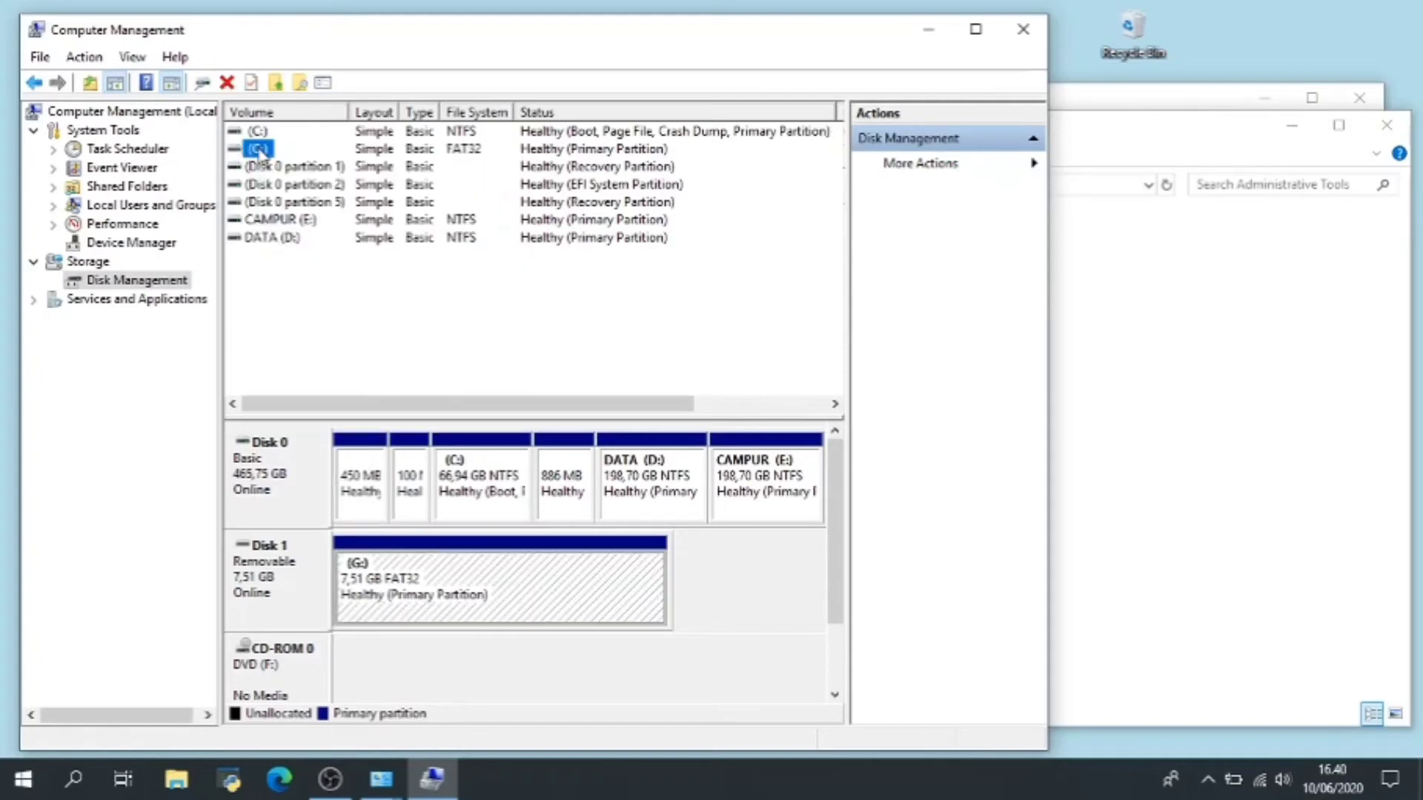
right_click(259, 153)
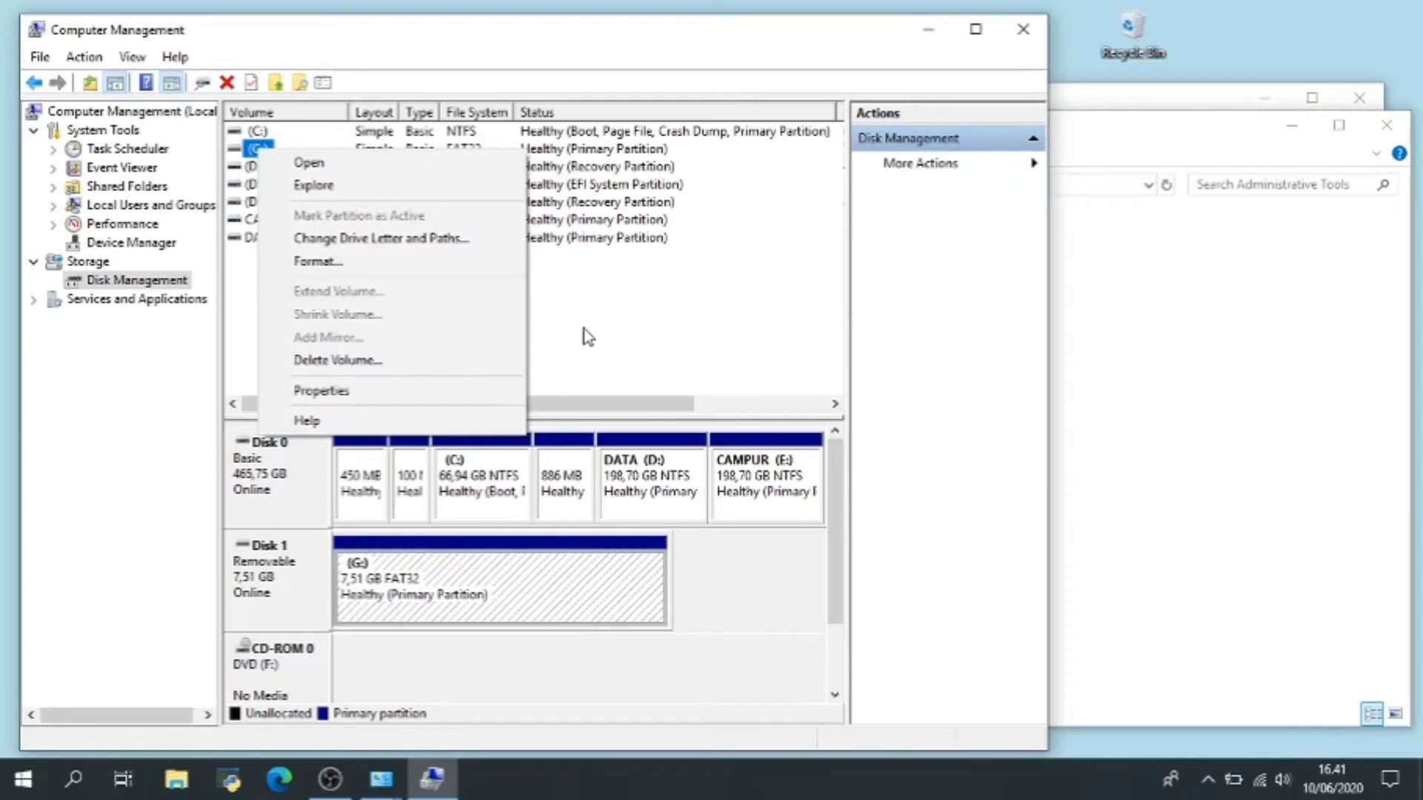
click(615, 328)
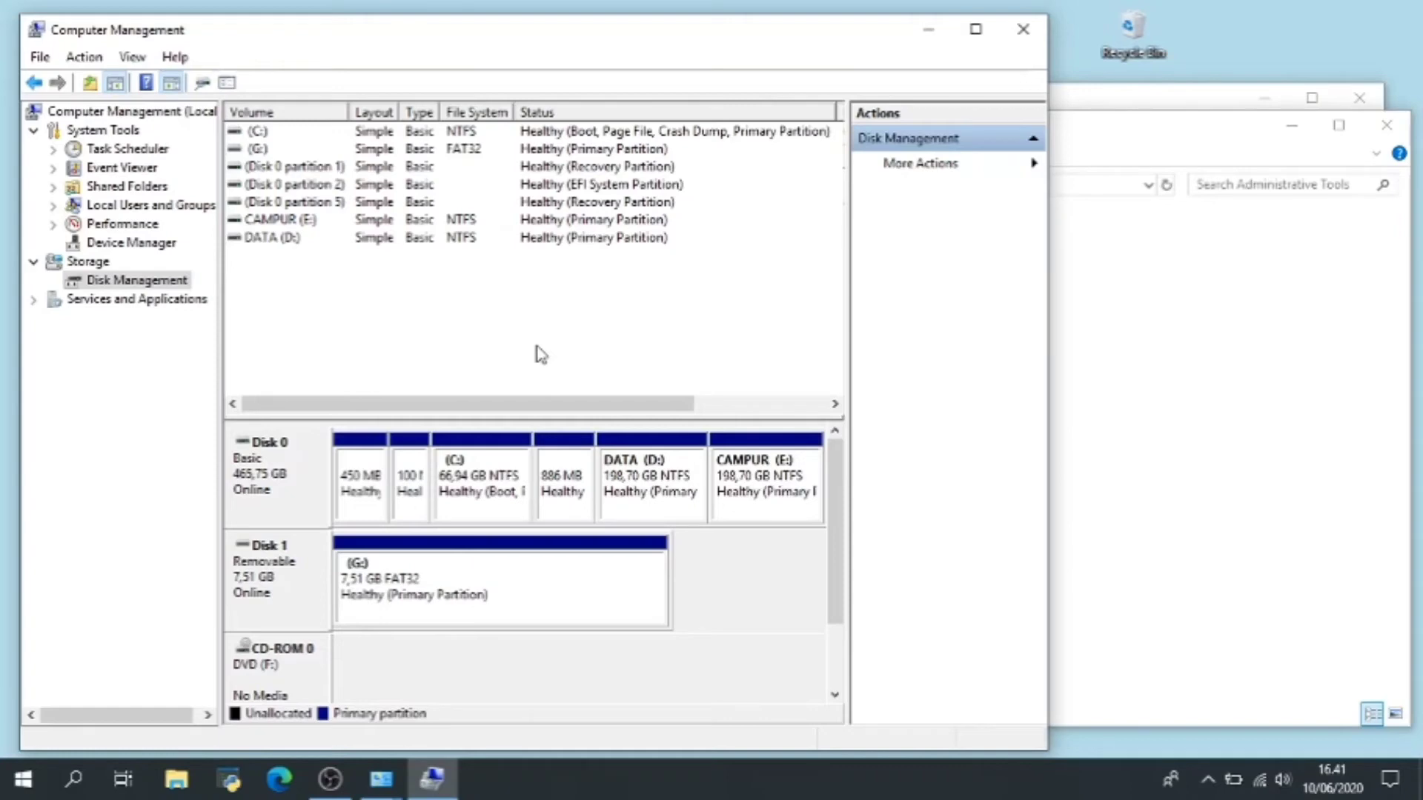
- Compare the volume operations available for CAMPUR (E:), the 886 MB recovery partition and drive C:
click(478, 489)
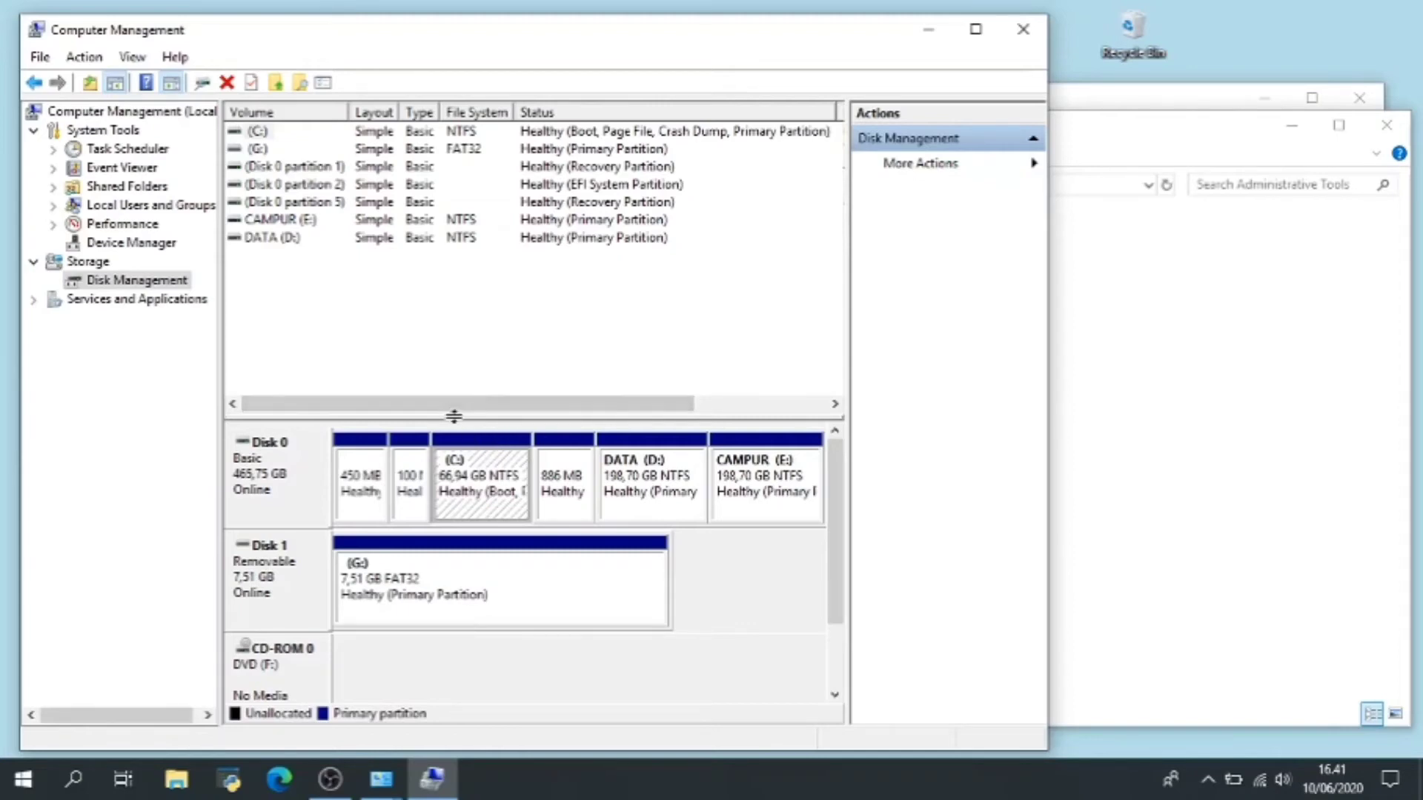
right_click(288, 216)
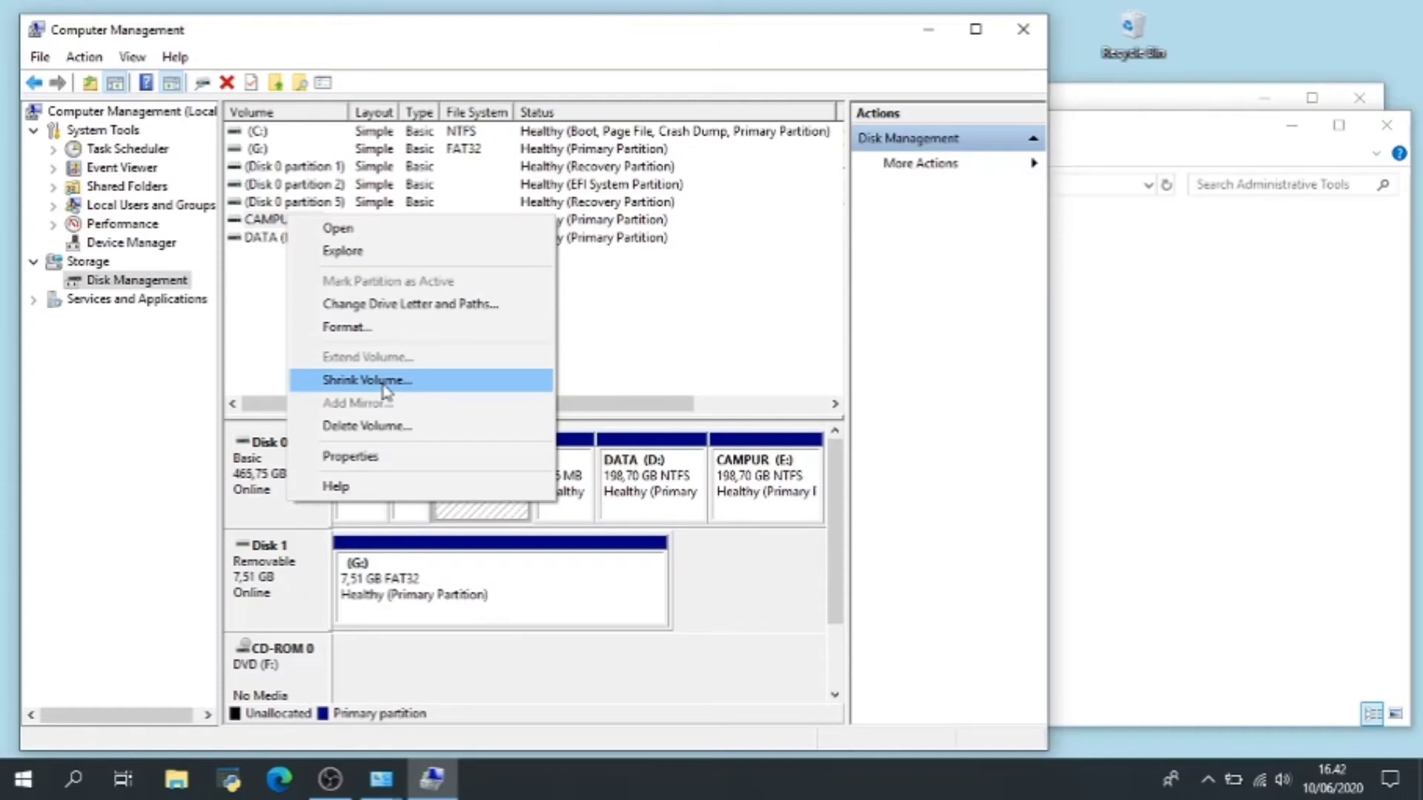
click(722, 331)
click(565, 488)
right_click(567, 489)
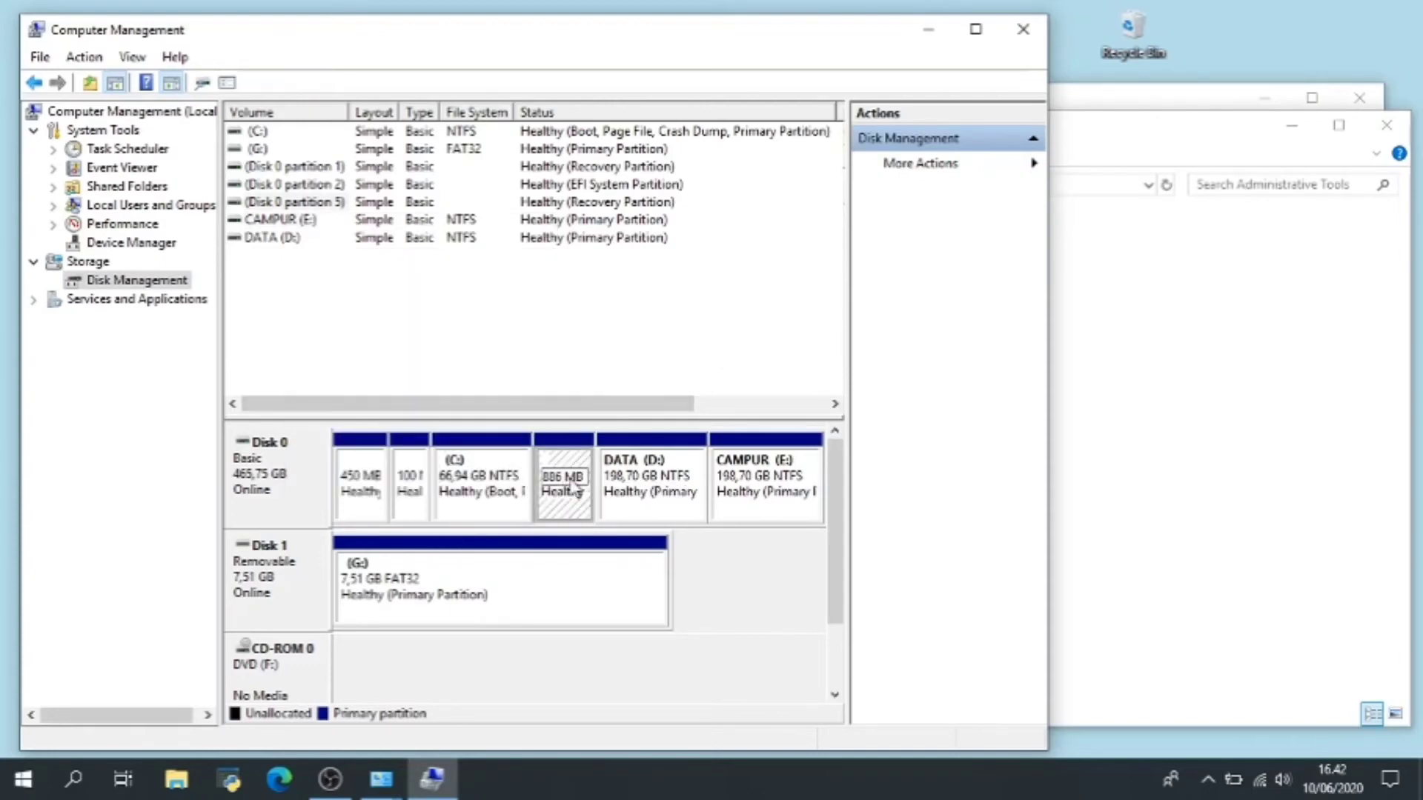
click(516, 452)
right_click(516, 452)
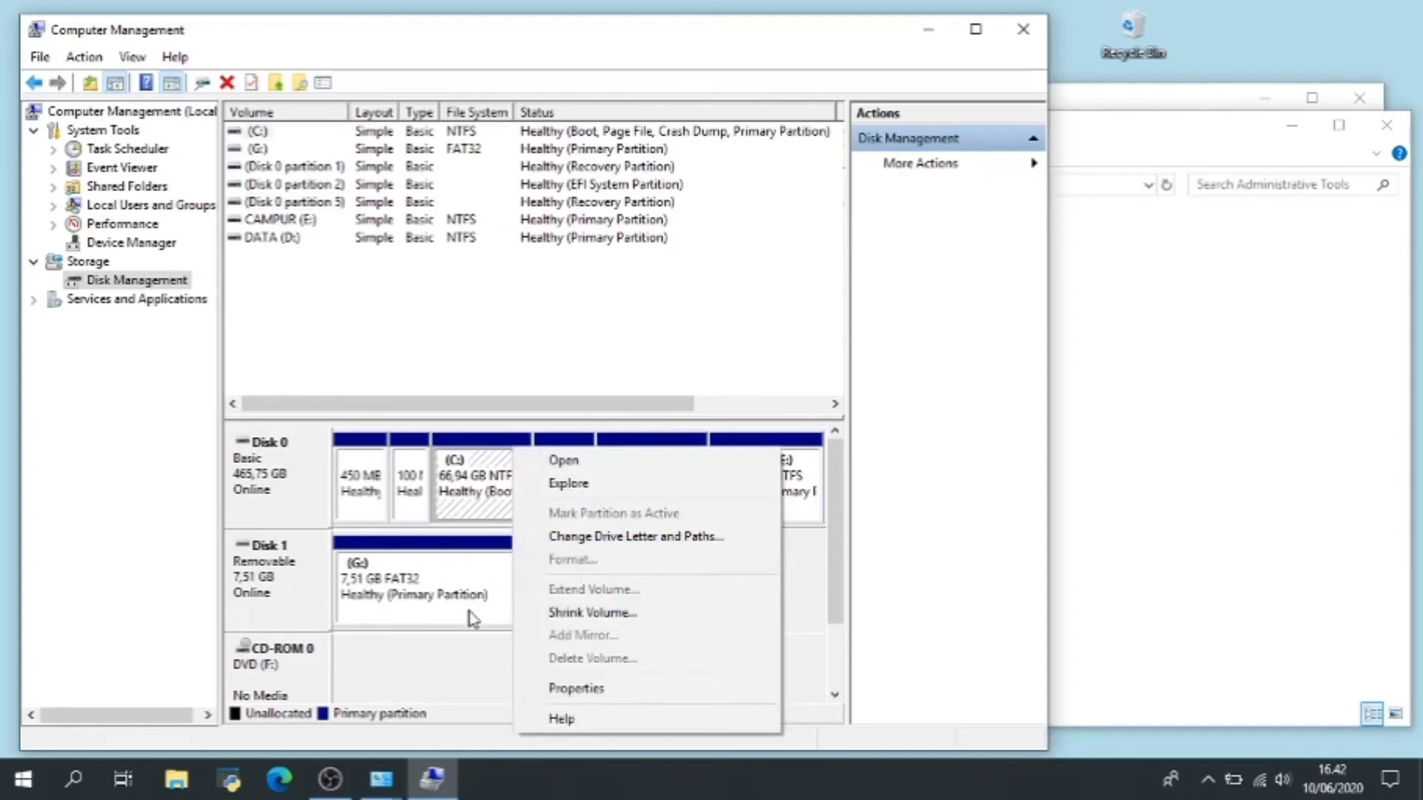
click(459, 652)
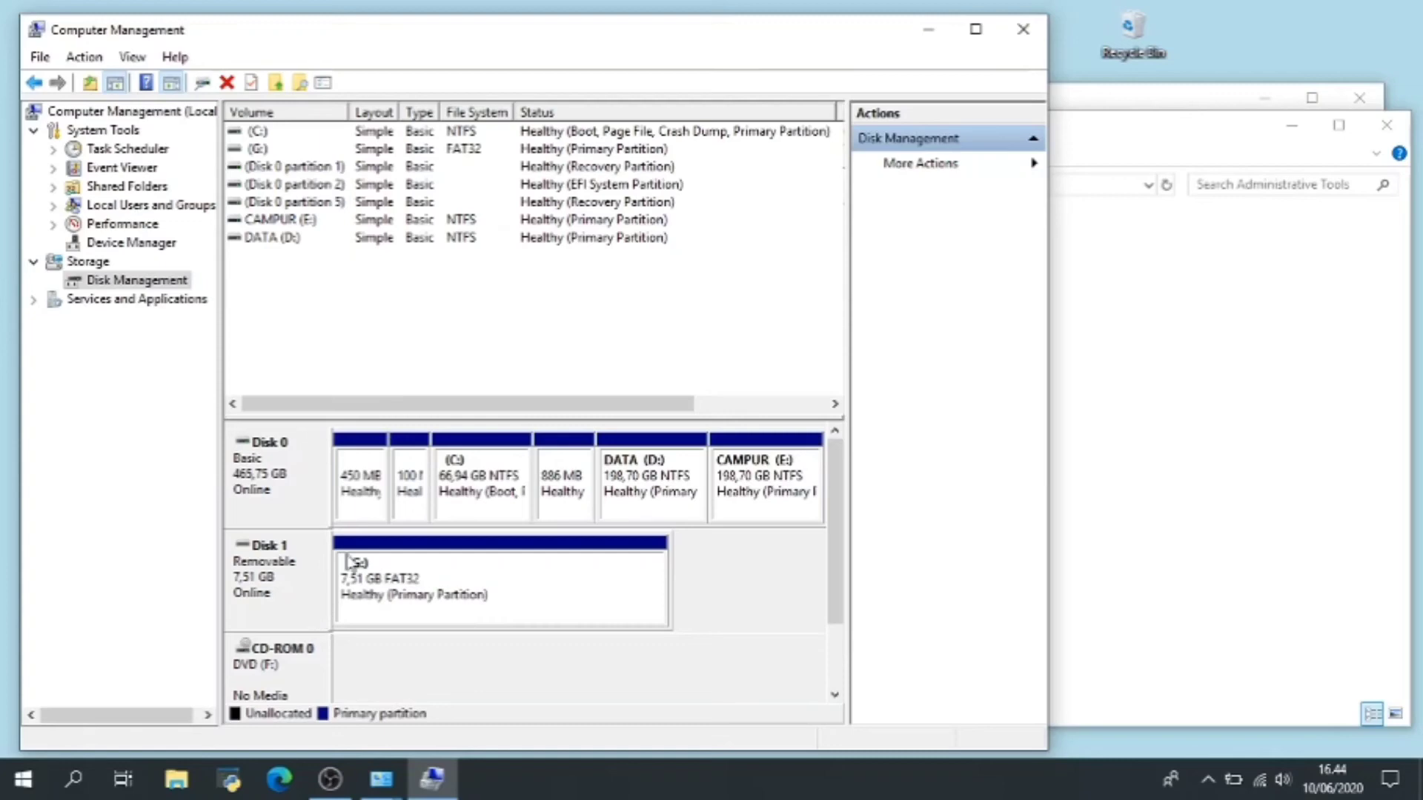
- Check the volume operations available for DATA (D:) and drive C:, and close Computer Management
right_click(286, 241)
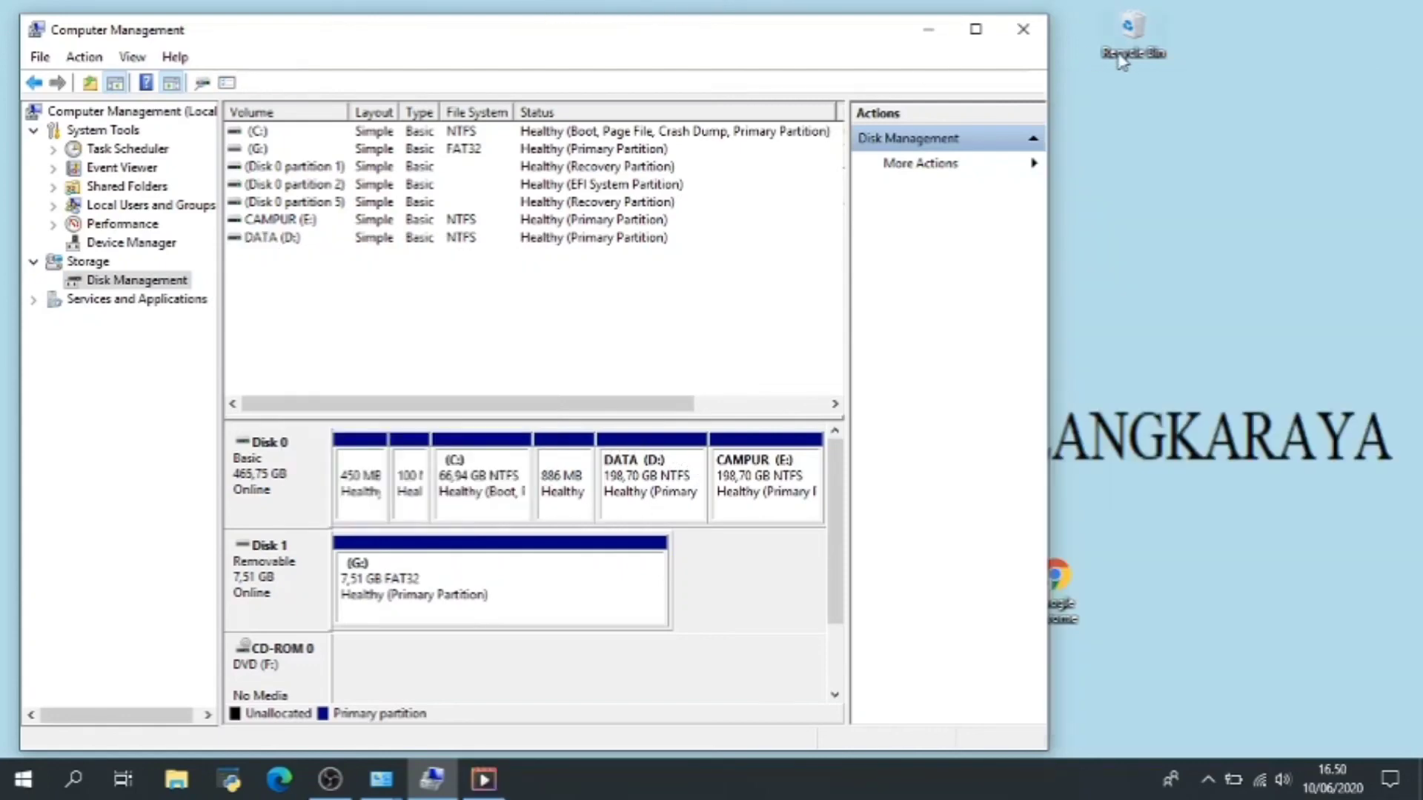
click(486, 458)
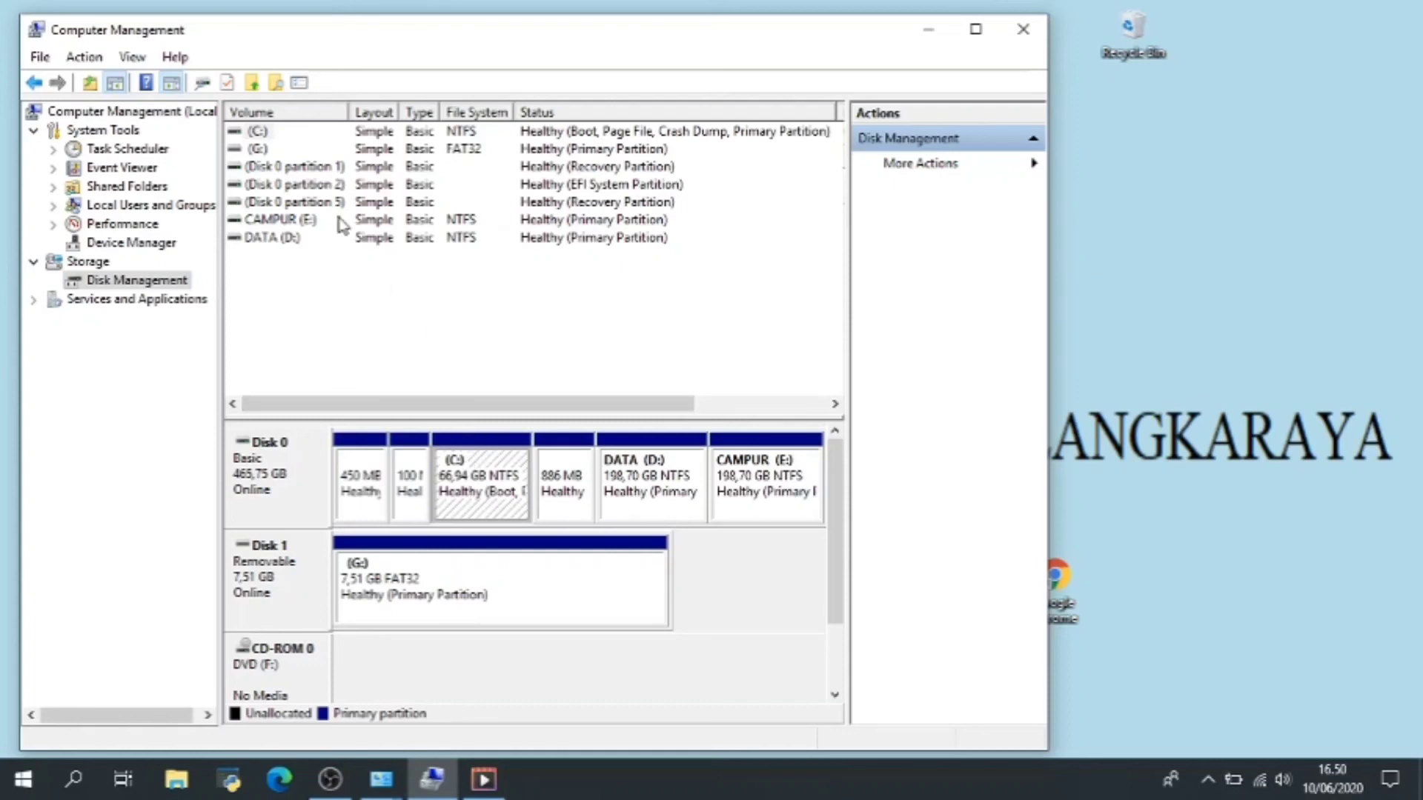
right_click(267, 133)
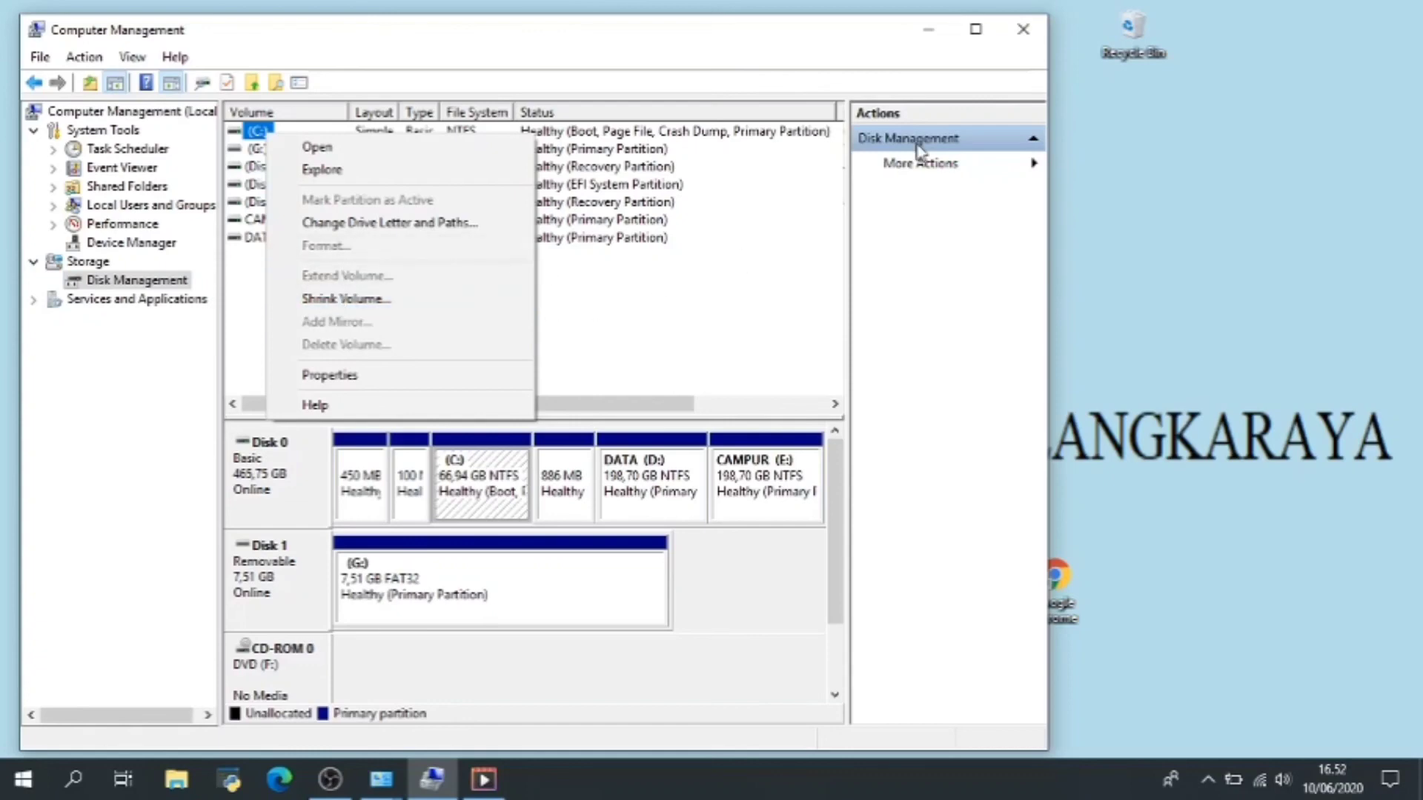
click(1026, 32)
click(1026, 32)
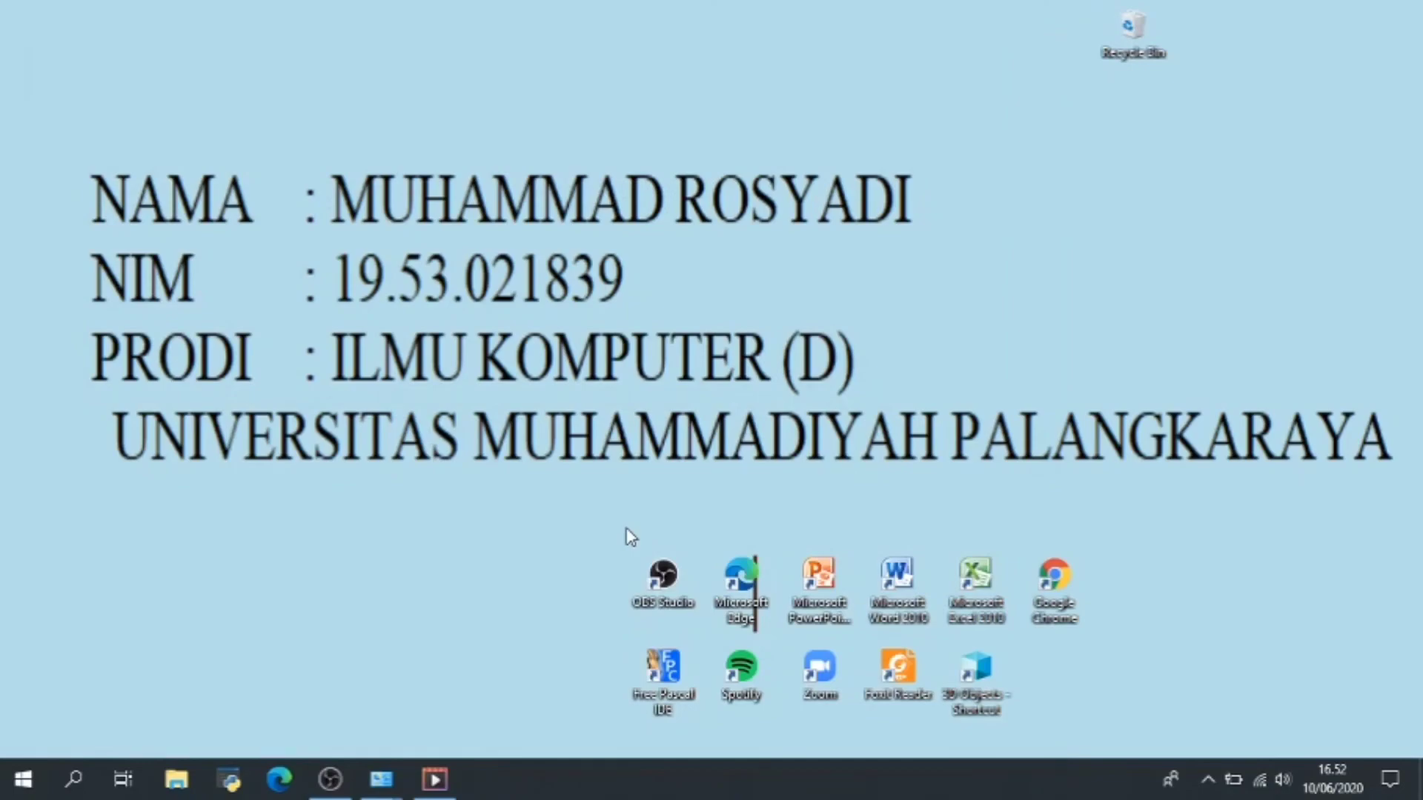